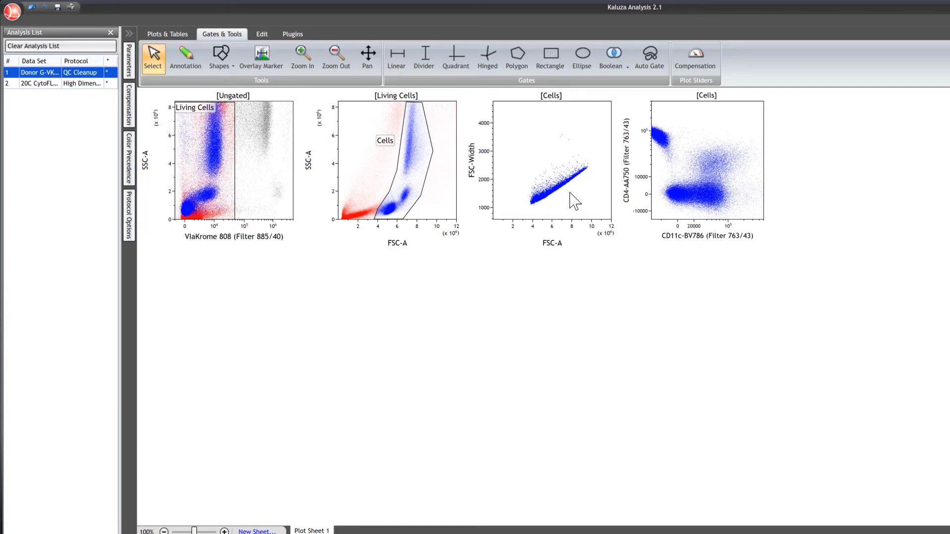
- Draw a narrow polygon gate around the diagonal population in the FSC-Width versus FSC-A plot
click(522, 69)
click(524, 197)
click(529, 212)
click(597, 171)
click(597, 157)
double_click(587, 161)
right_click(578, 178)
click(596, 170)
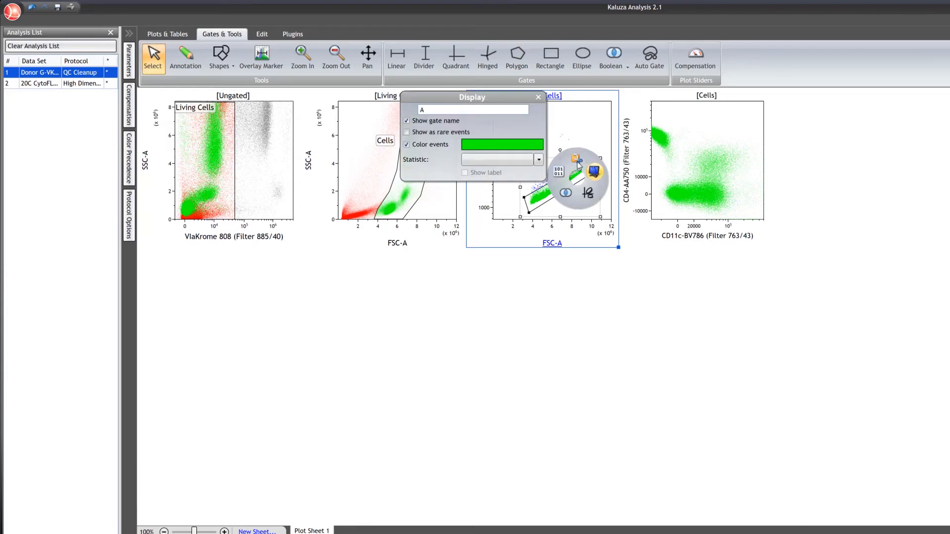
key(Return)
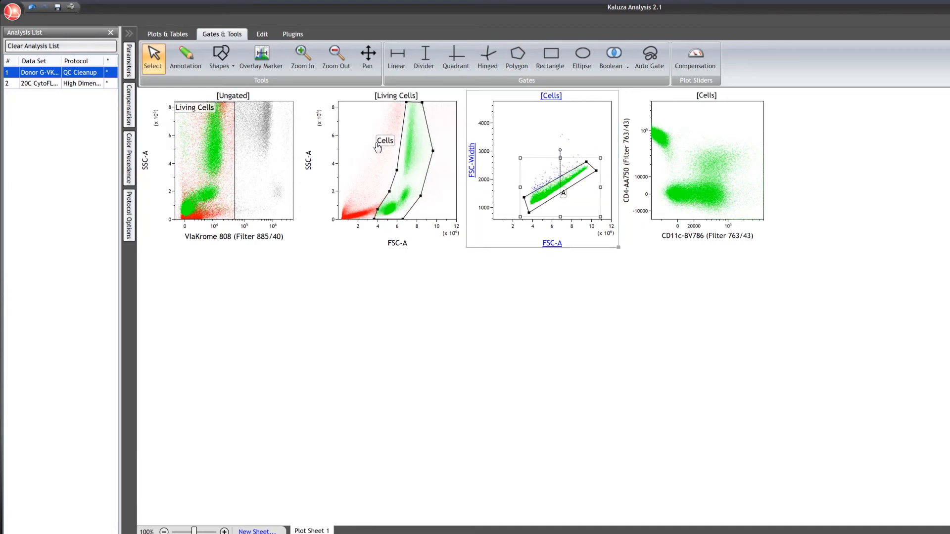
right_click(564, 179)
click(528, 208)
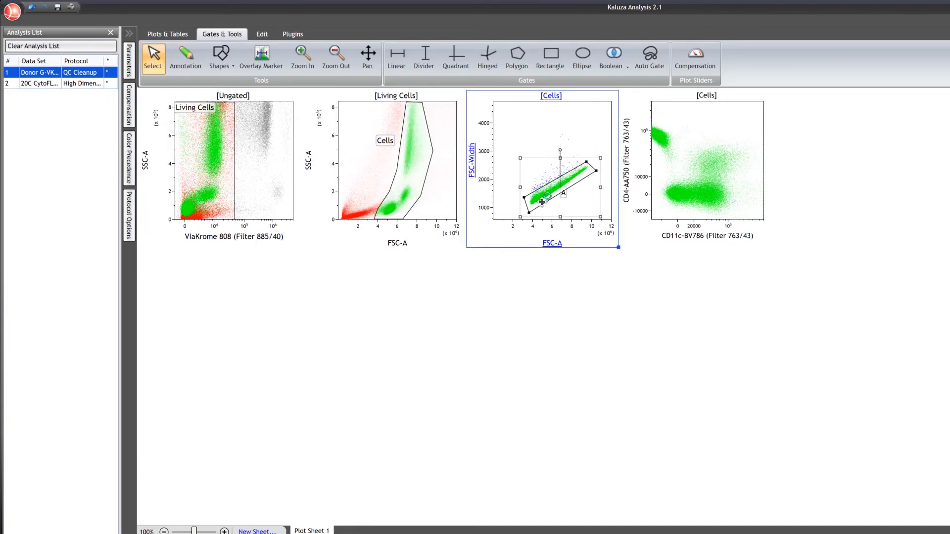
- Name the new polygon gate Single Cells with dark green events, and place its label above the gated population
right_click(544, 202)
click(557, 199)
double_click(426, 134)
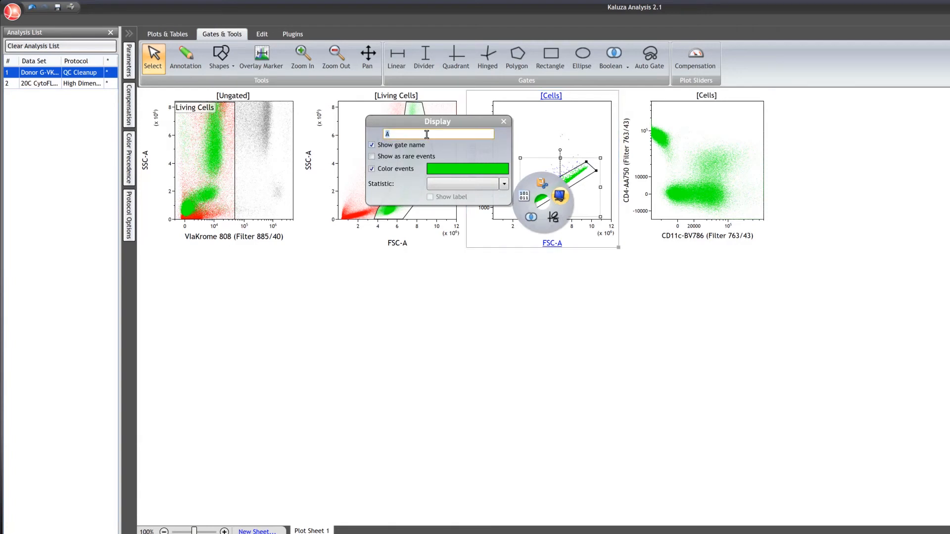
click(480, 175)
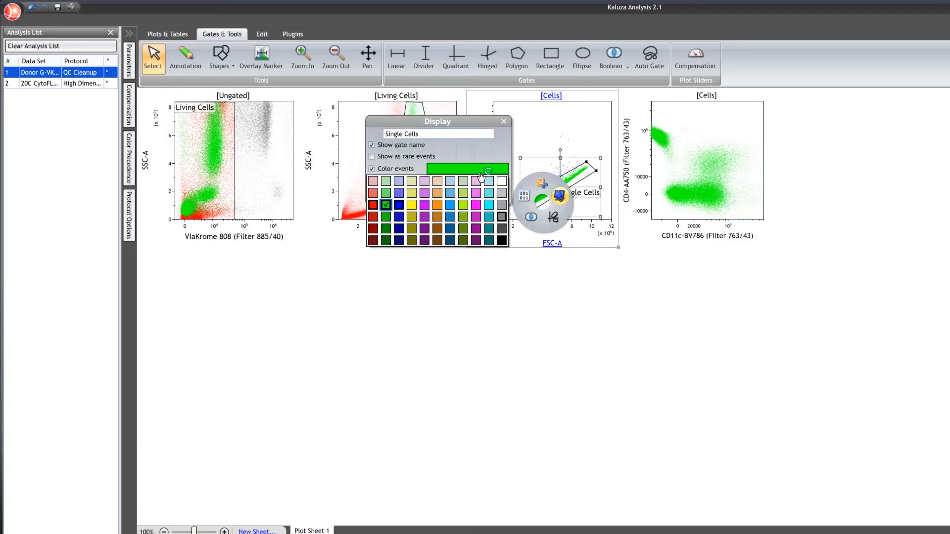
click(385, 229)
click(478, 321)
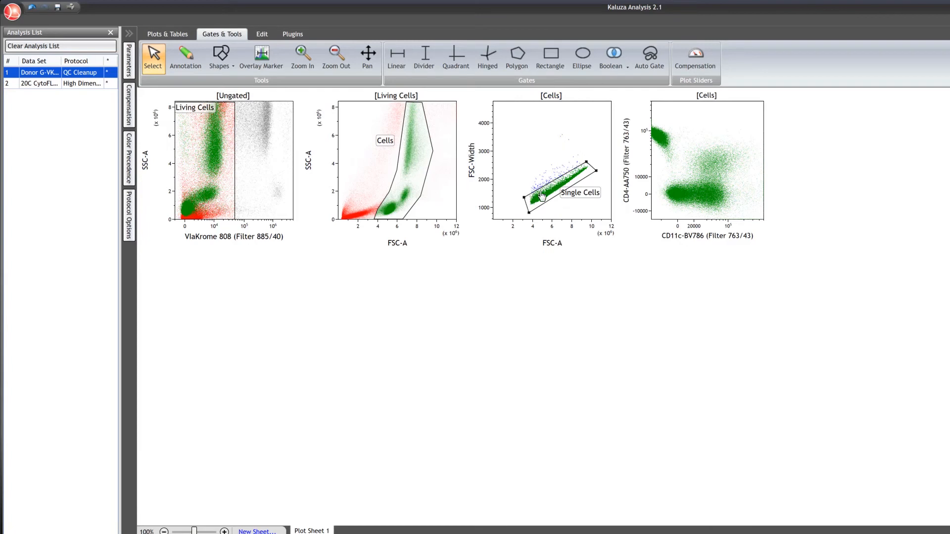
drag(578, 198, 559, 139)
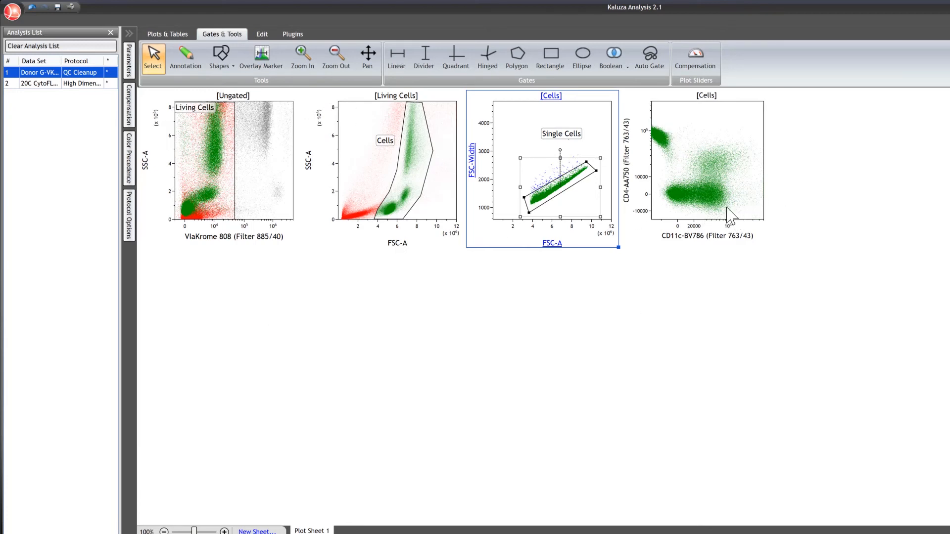
- Adjust the compensation on the CD4-AA750 versus CD11c-BV786 plot to center the CD4-high population, and fine-tune the CD4 axis scaling
click(702, 121)
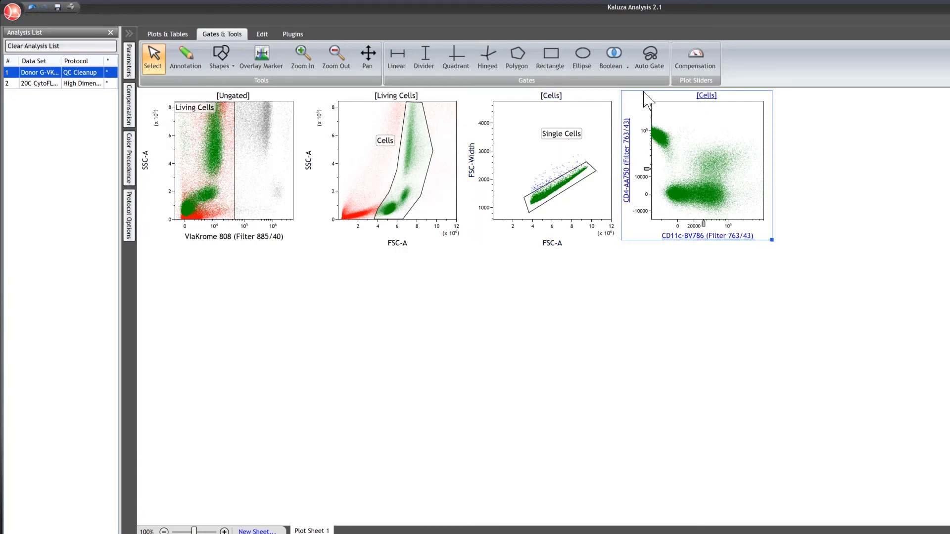
click(695, 55)
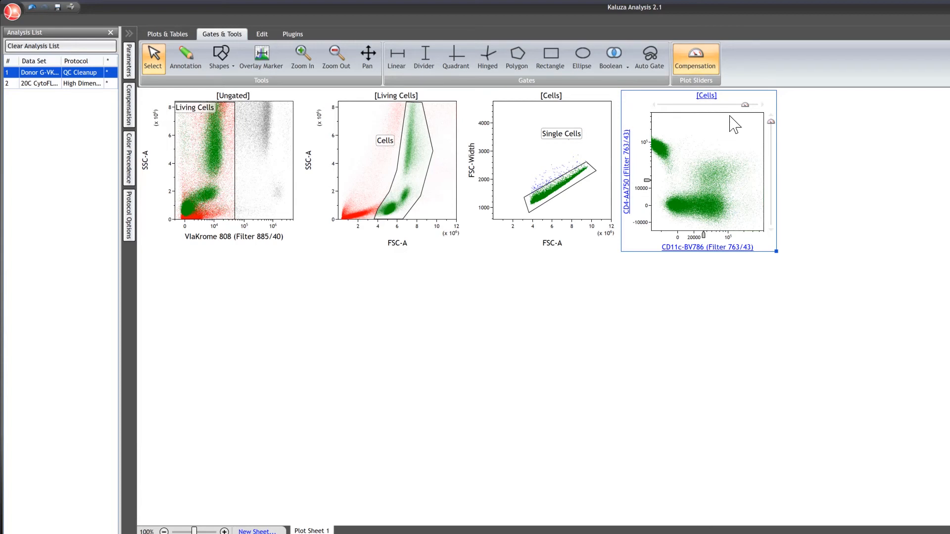
drag(746, 105, 762, 106)
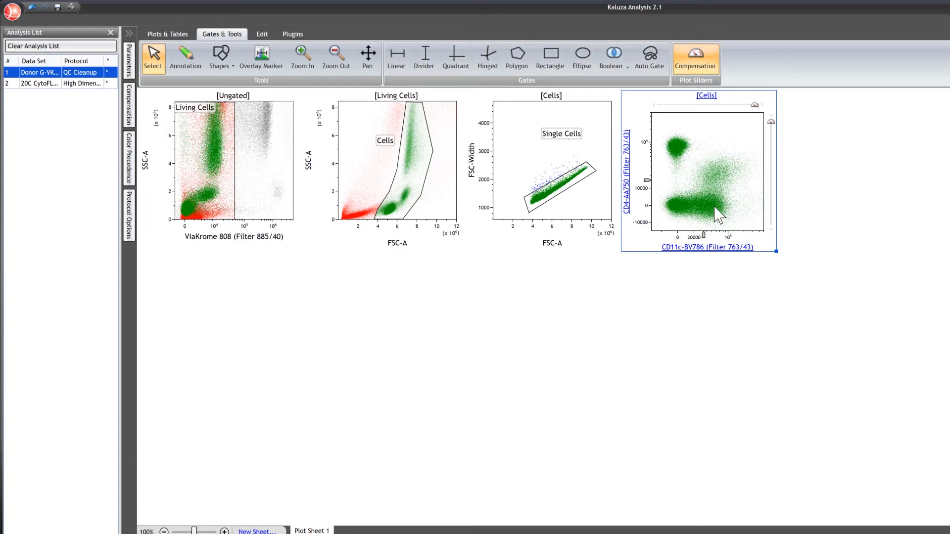
click(684, 52)
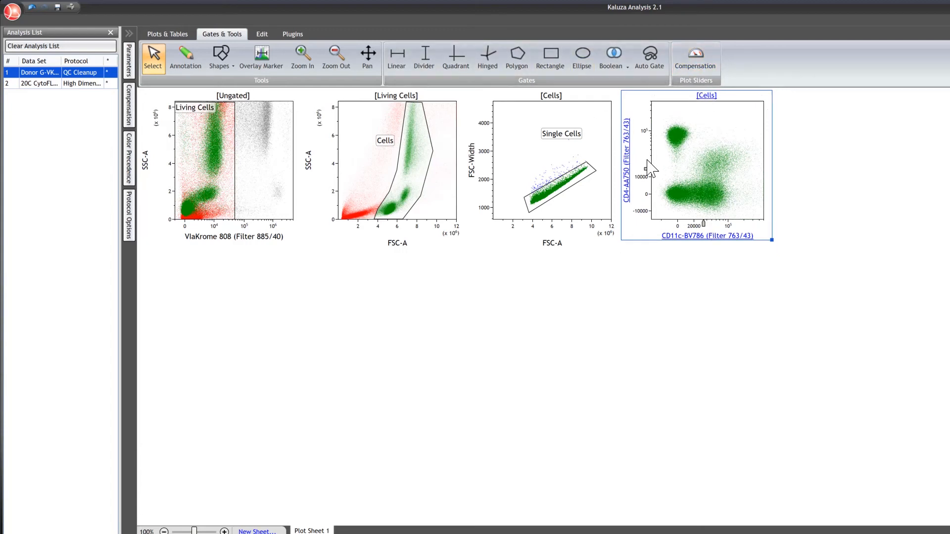
mouse_move(647, 168)
mouse_down()
mouse_move(648, 193)
mouse_move(648, 166)
mouse_up()
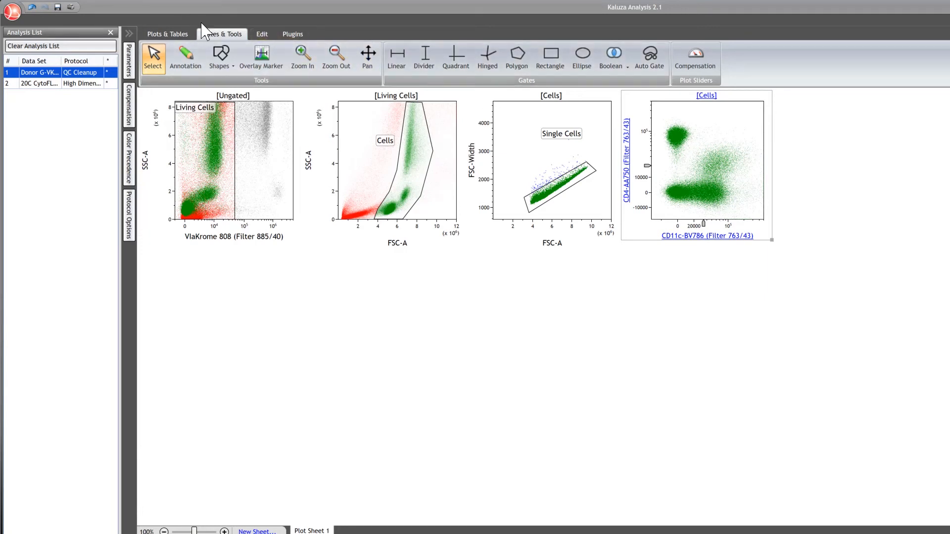
- Open the Cytobank plugin and log in to the Premium subdomain with the account username and password
click(289, 34)
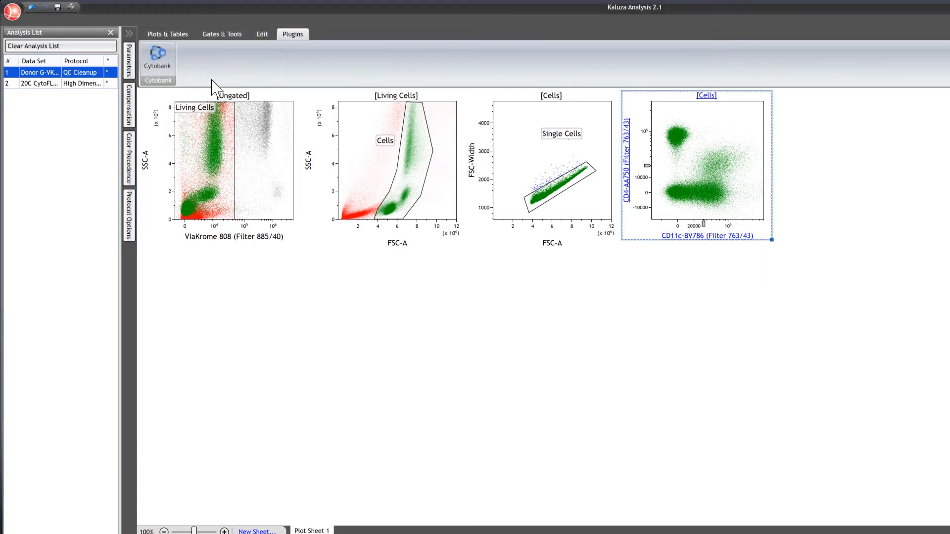
click(166, 66)
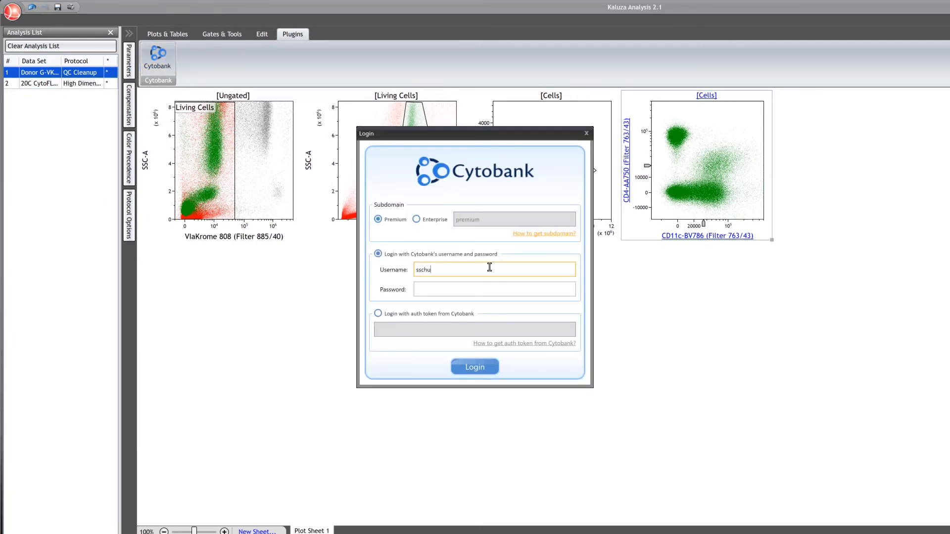
key(Tab)
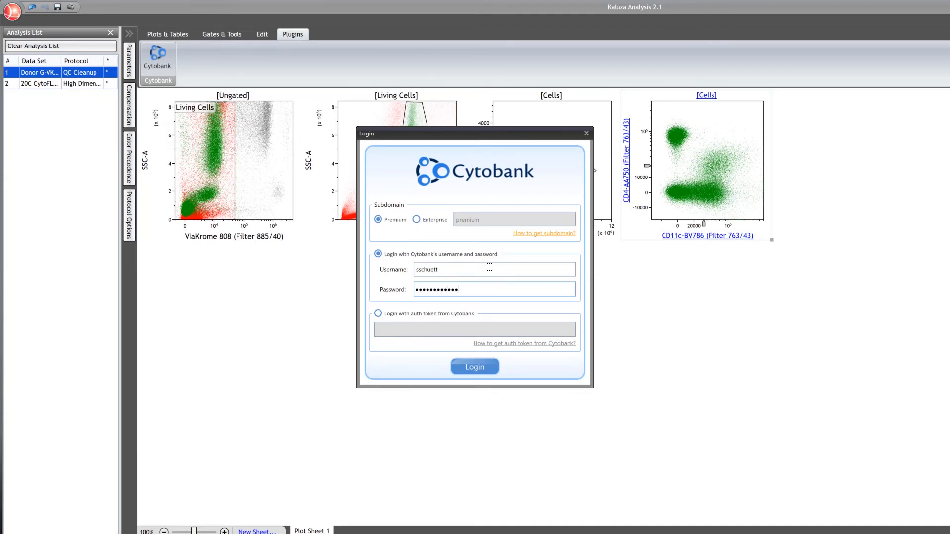
click(485, 376)
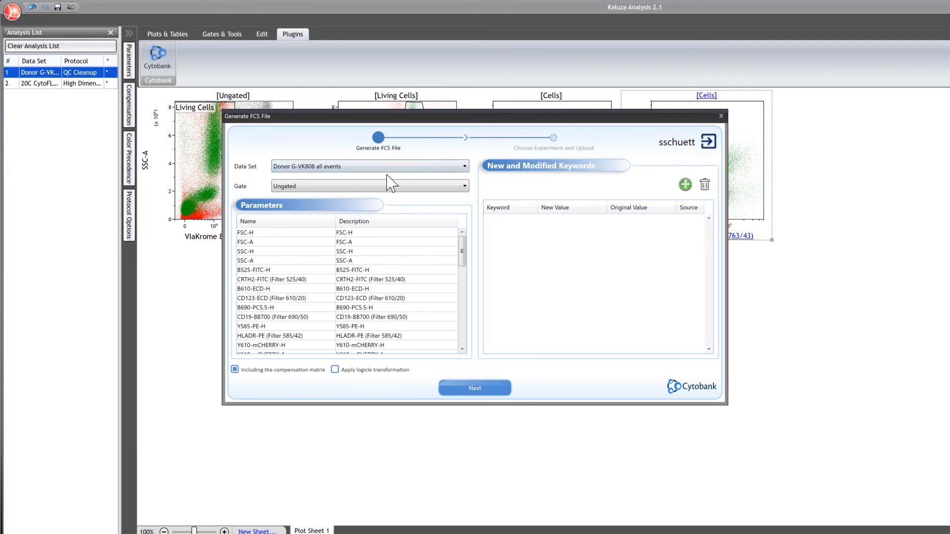
- Set the FCS export to the Single Cells gate with logicle transformation applied, and look over the available keywords
click(323, 187)
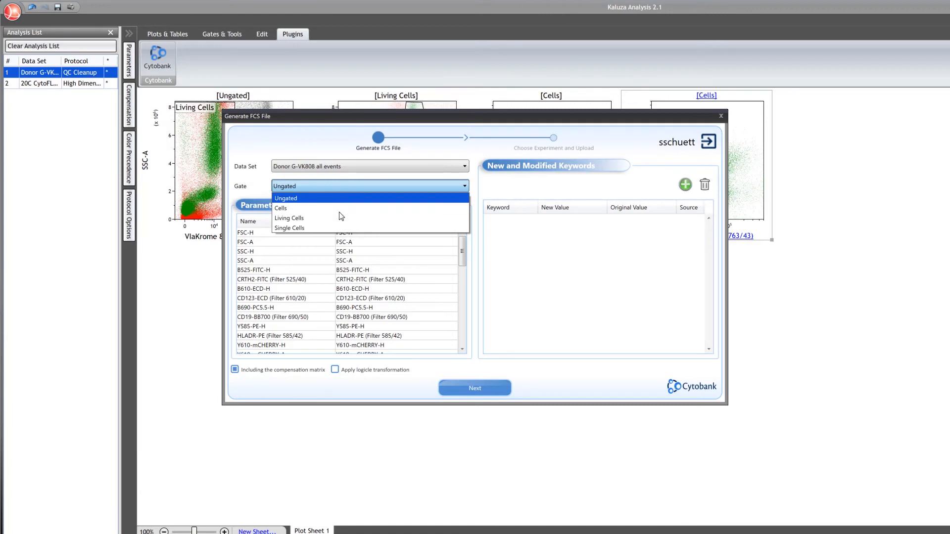
click(314, 229)
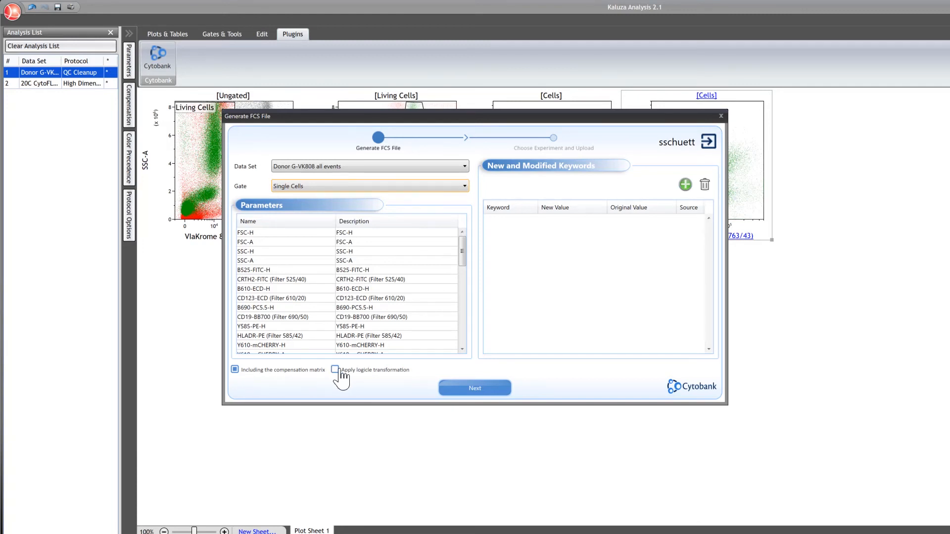
click(381, 371)
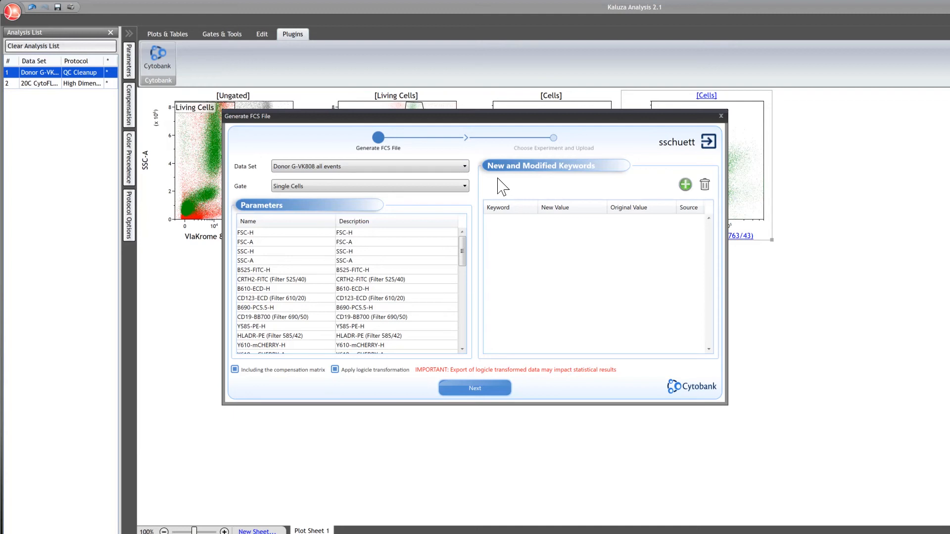
click(685, 185)
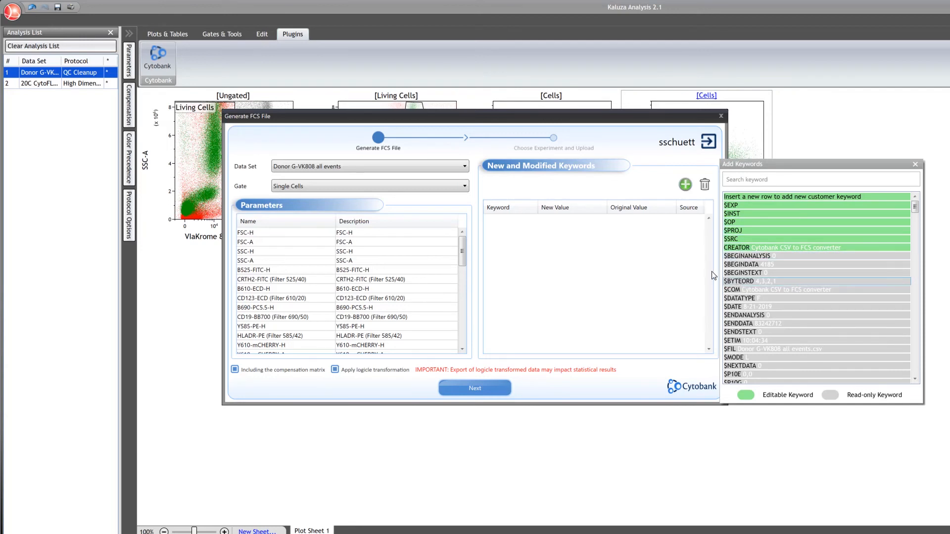
click(915, 164)
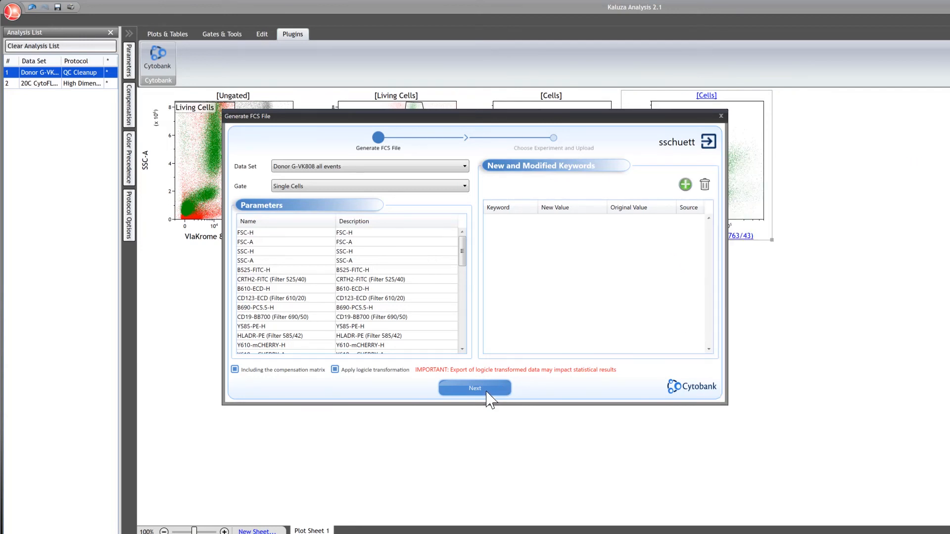
- Generate the FCS file and save it to the Desktop as Donor G-VK808 single cells
click(488, 393)
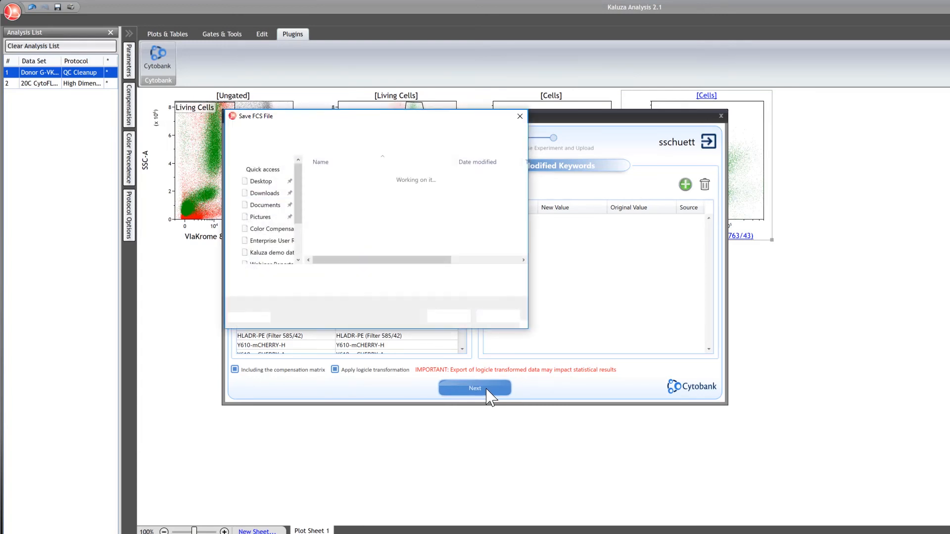
click(379, 275)
drag(380, 277, 331, 273)
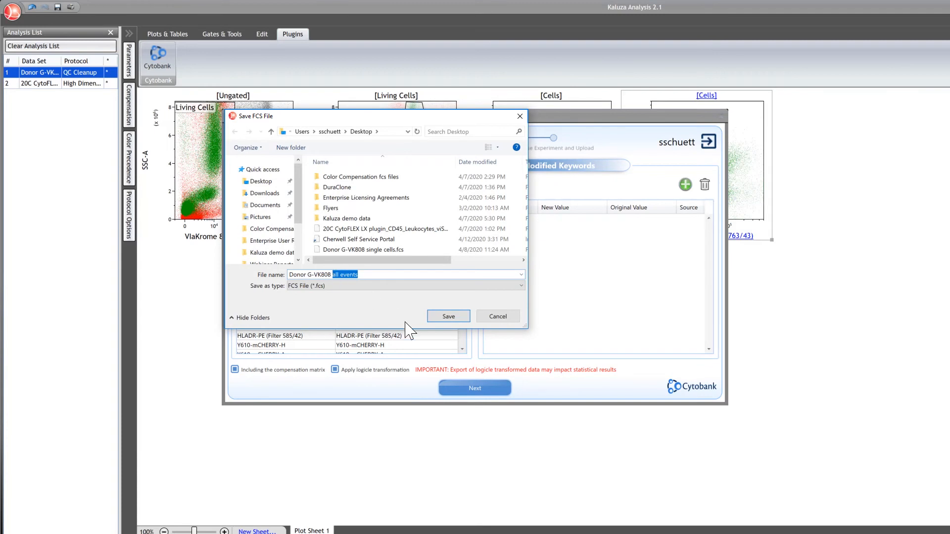
text(single cell)
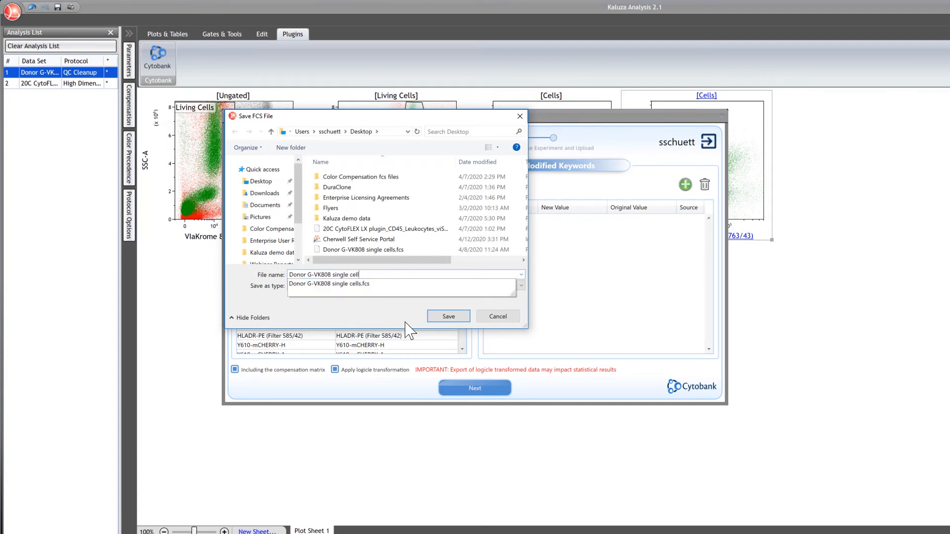
text(s)
key(Return)
click(505, 267)
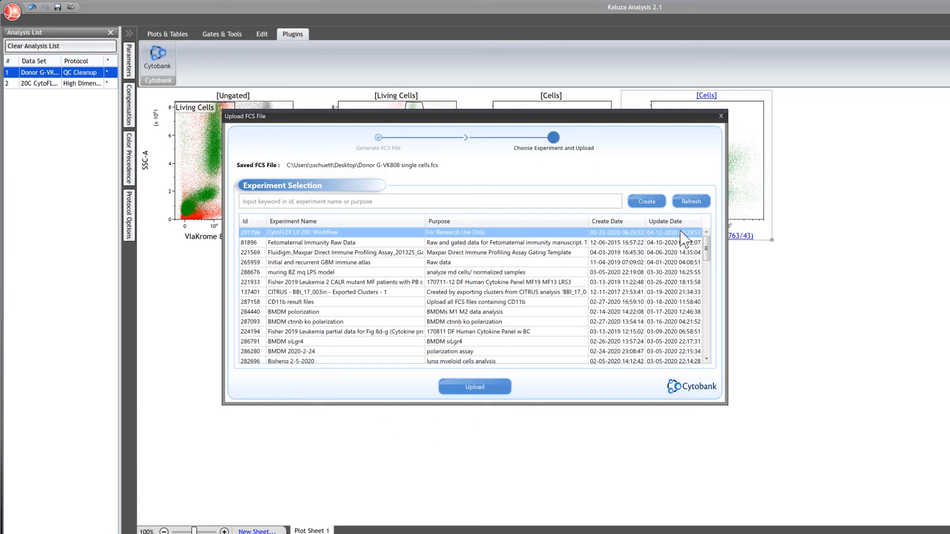
- Create an experiment named Kalzua Test with the purpose "this is to test the plugin" and upload the FCS file into it
click(652, 203)
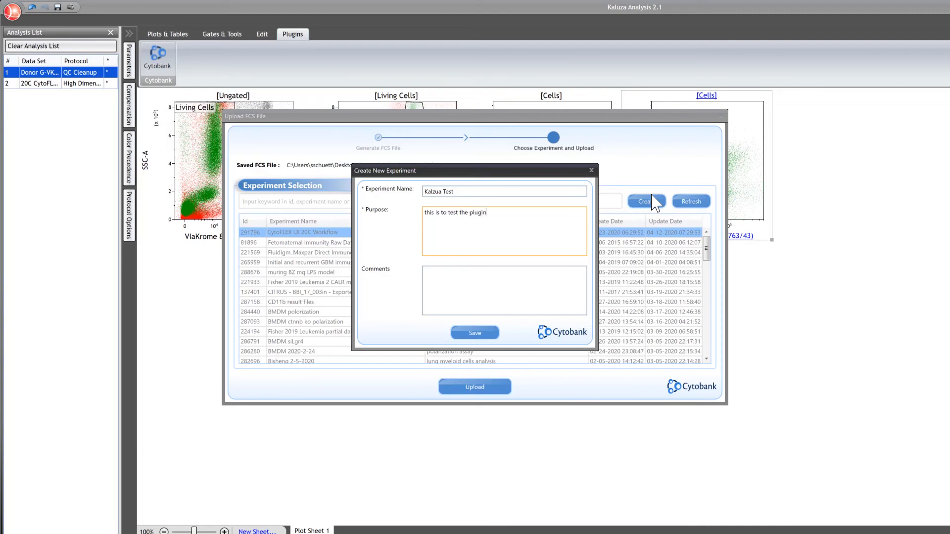
click(473, 334)
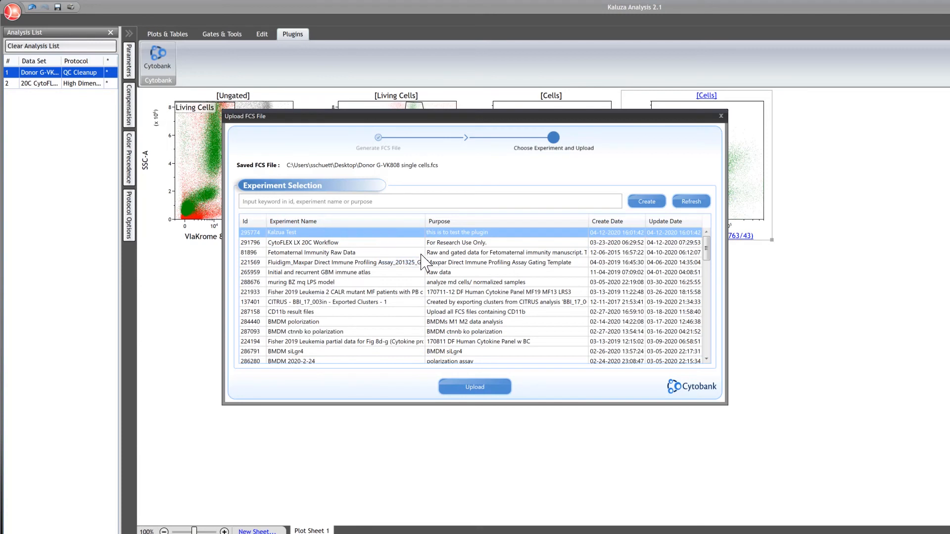
click(470, 389)
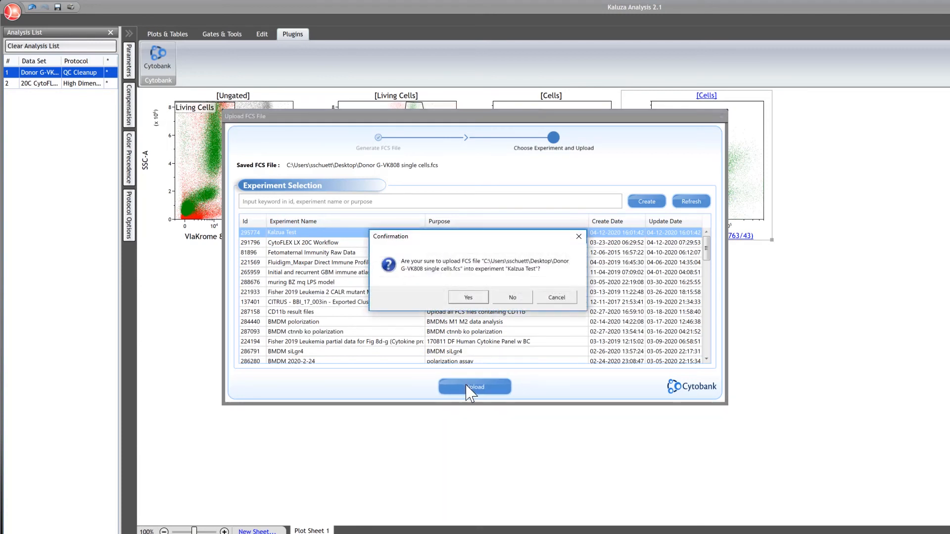
click(465, 298)
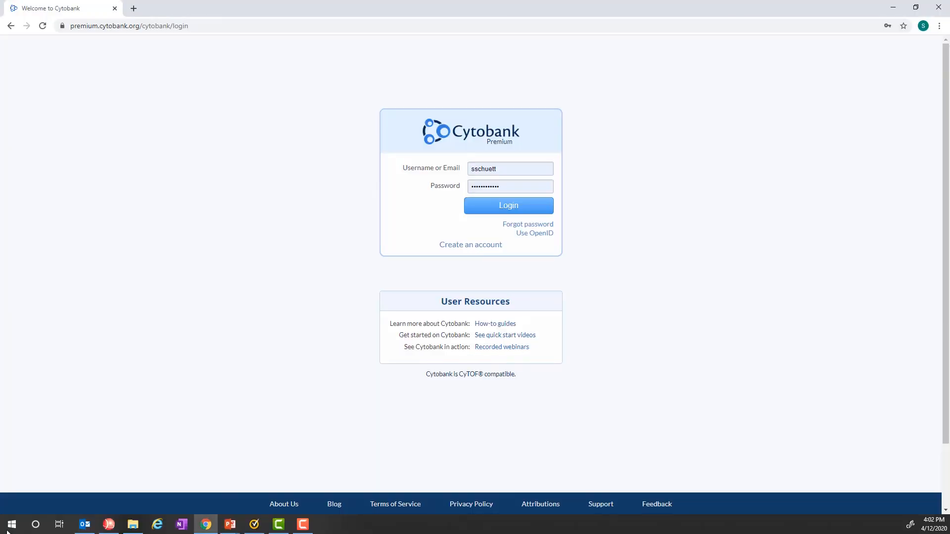
- Log in to Cytobank Premium in the browser with the prefilled credentials and open the Kalzua Test experiment to check its FCS files
click(544, 207)
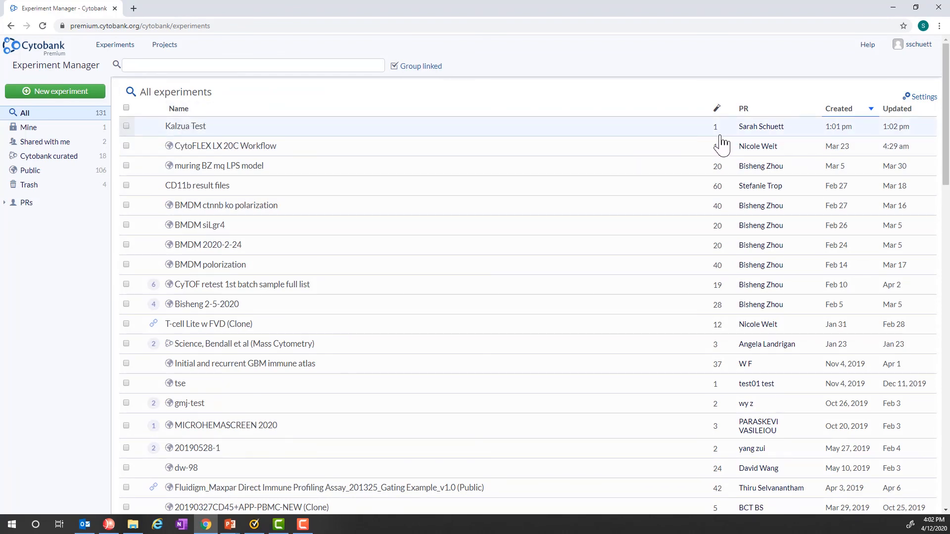
click(181, 128)
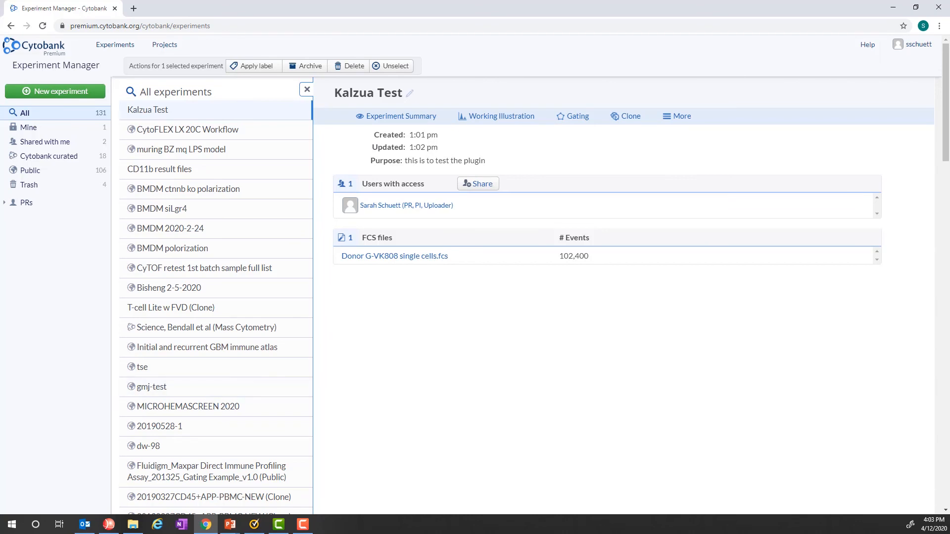
- Switch back to Kaluza Analysis, dismiss the upload summary and close the FCS export dialog
click(108, 526)
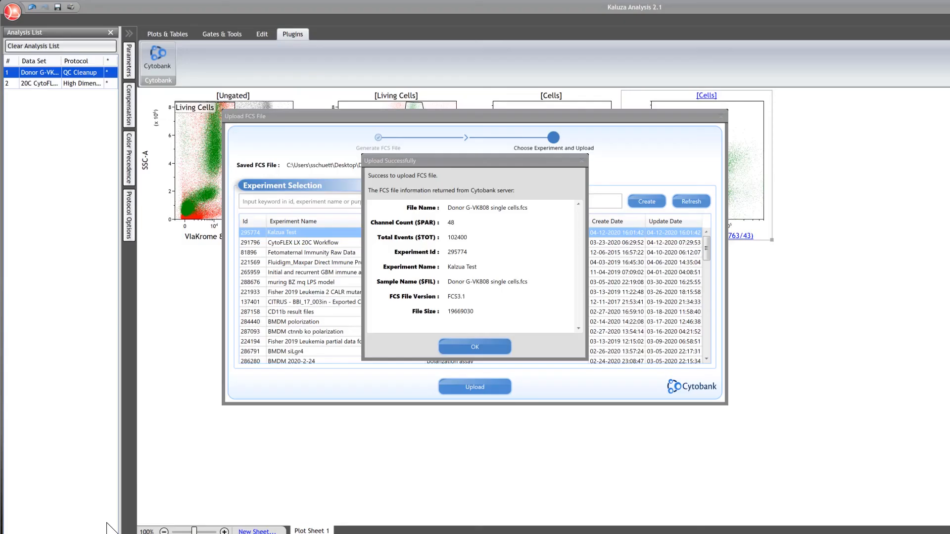
click(466, 348)
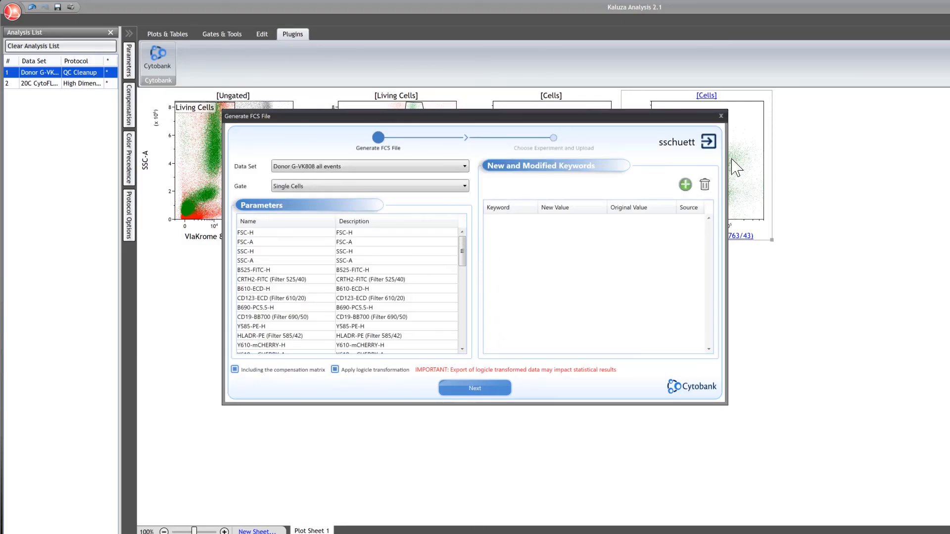
click(721, 117)
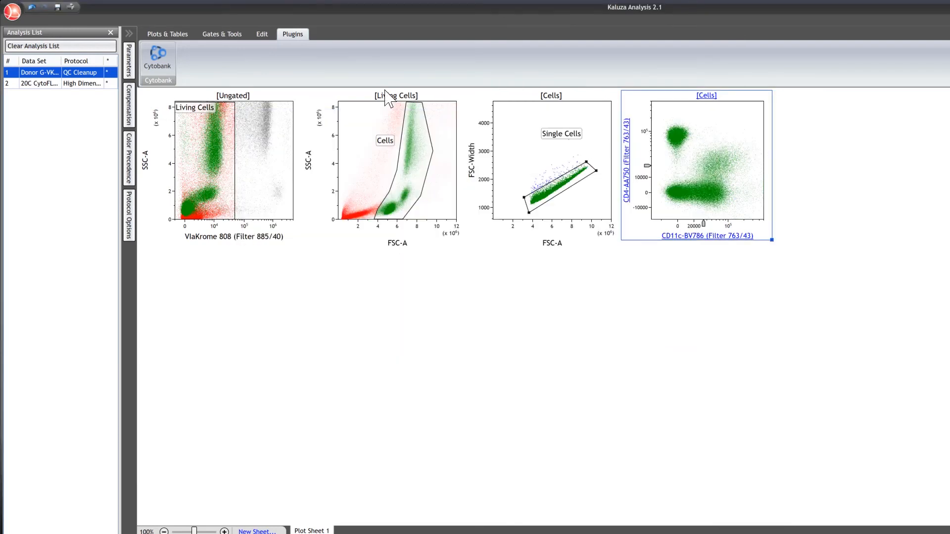
mouse_move(51, 84)
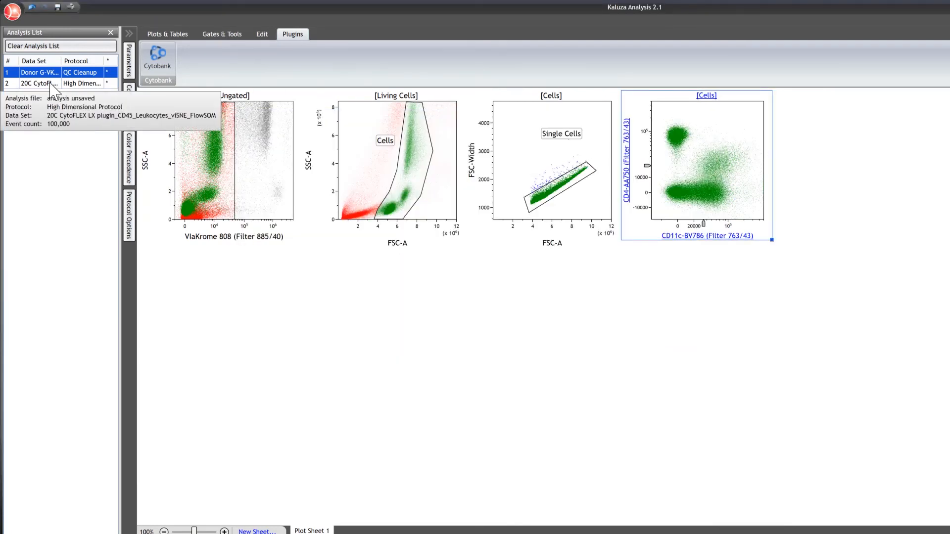
- Open the High Dimensional Protocol analysis and move gate A on the tSNE plot to the large lower-left island, and back to the central island
double_click(49, 84)
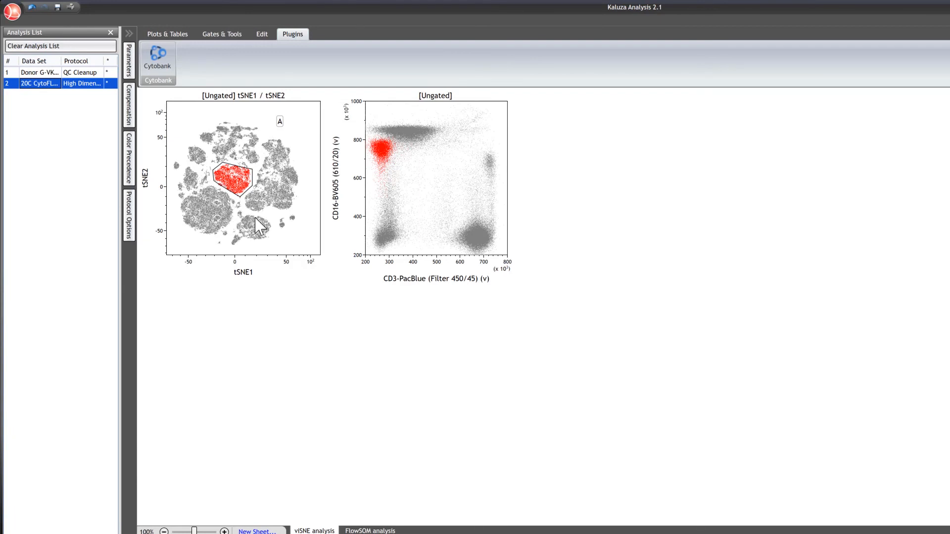
click(229, 176)
click(235, 181)
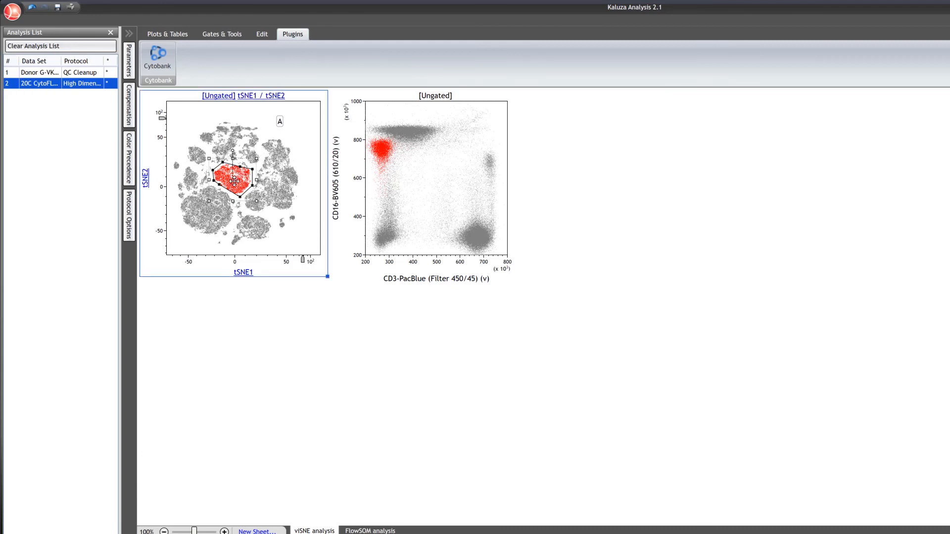
drag(235, 182, 209, 239)
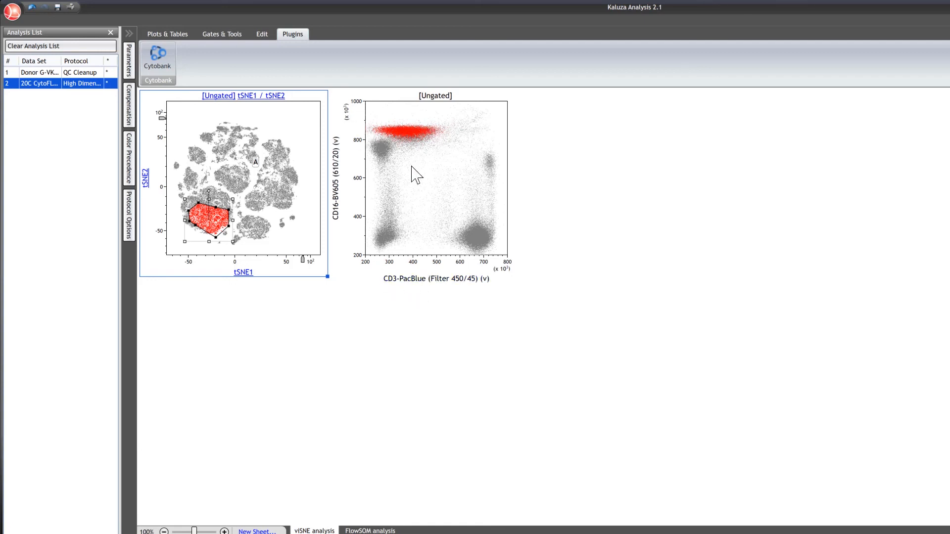
drag(206, 223, 292, 166)
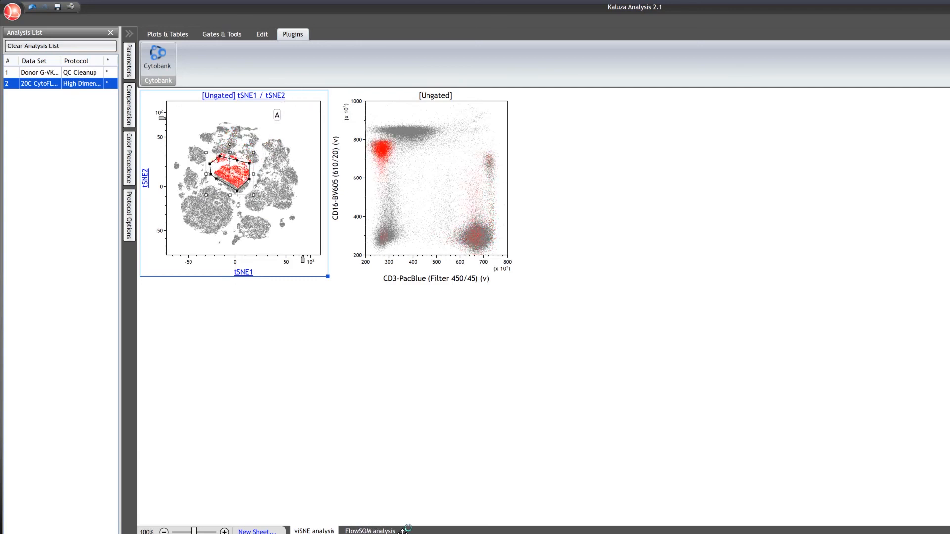
- On the FlowSOM analysis sheet, gate the CD3-PacBlue versus CD16-BV605 plot in turn on metaclusters 6, 4 and 1
click(371, 530)
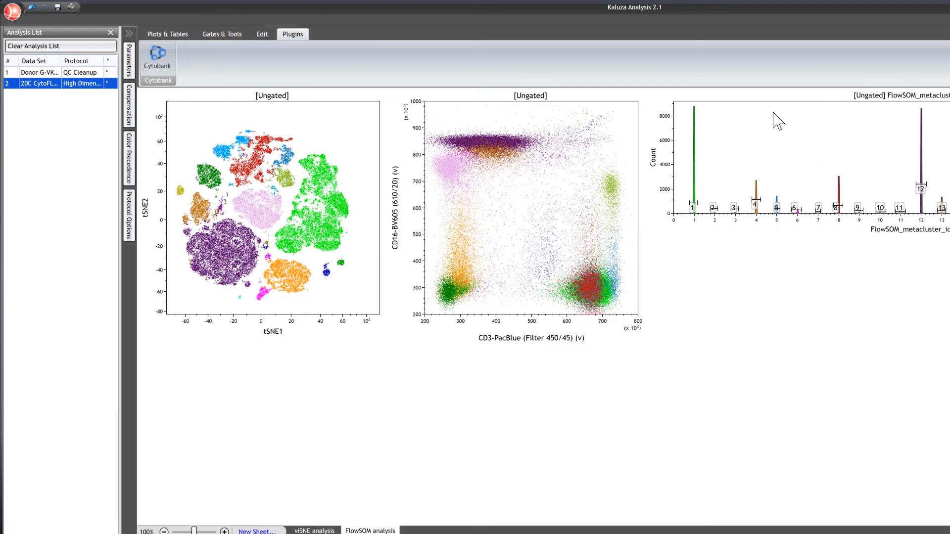
click(759, 99)
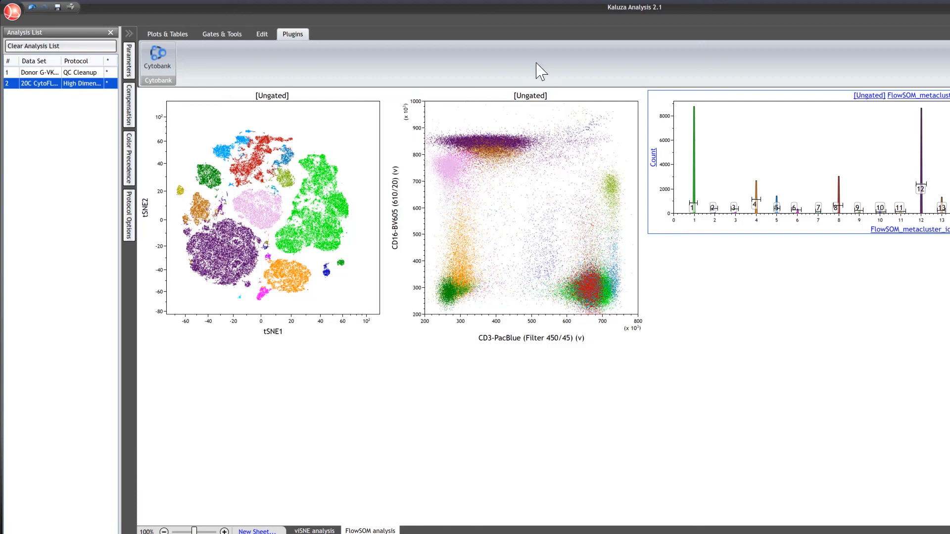
click(528, 97)
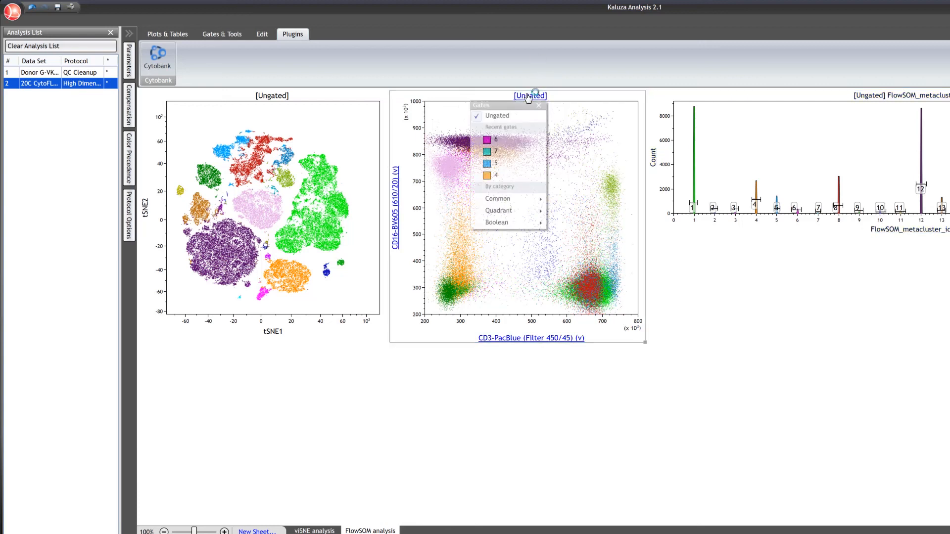
click(528, 146)
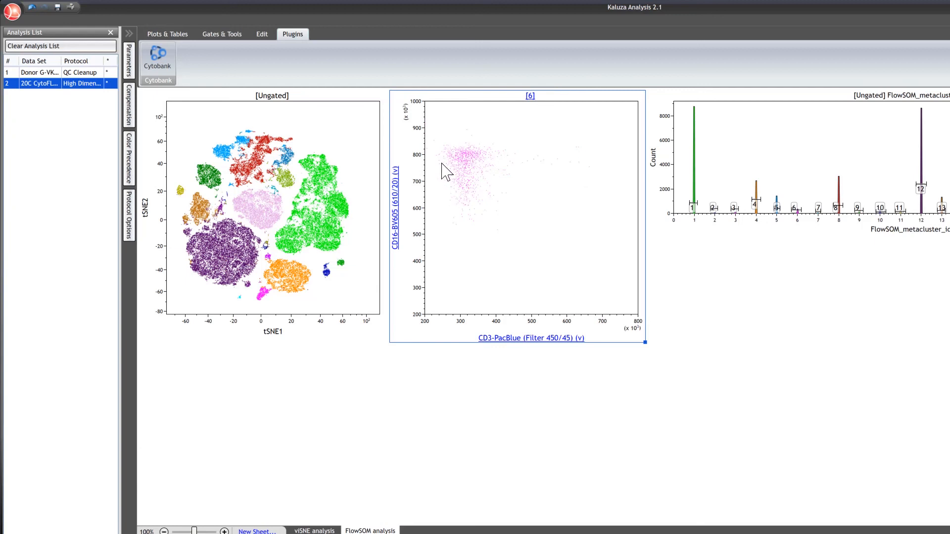
click(530, 96)
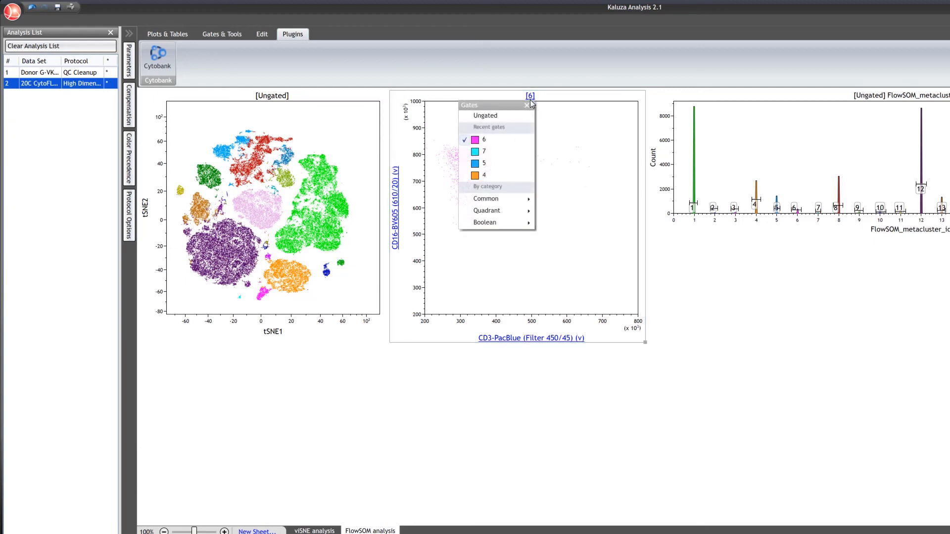
click(498, 177)
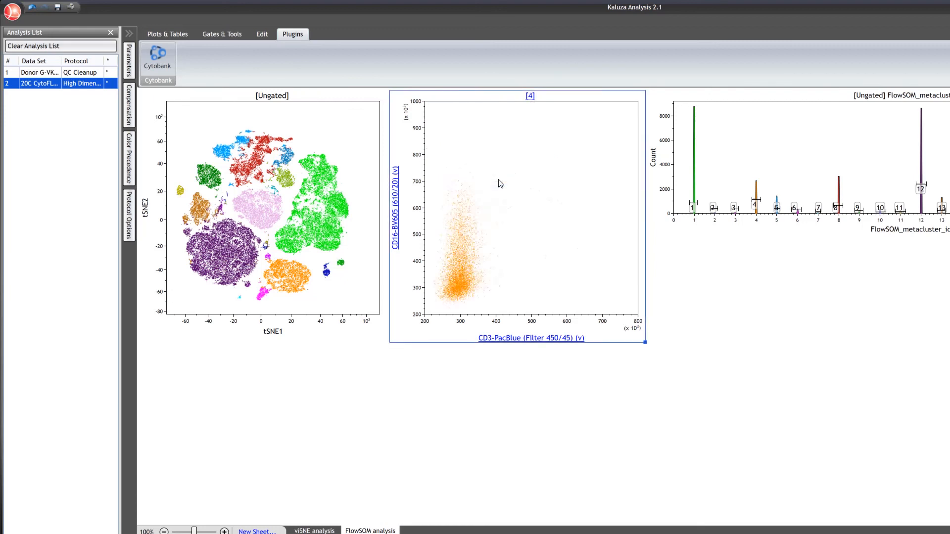
click(530, 97)
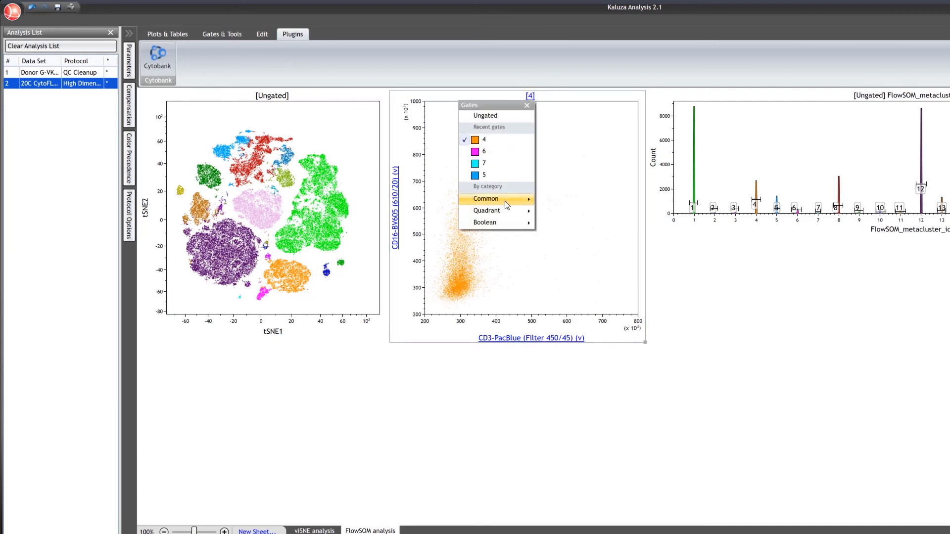
mouse_move(494, 203)
click(448, 200)
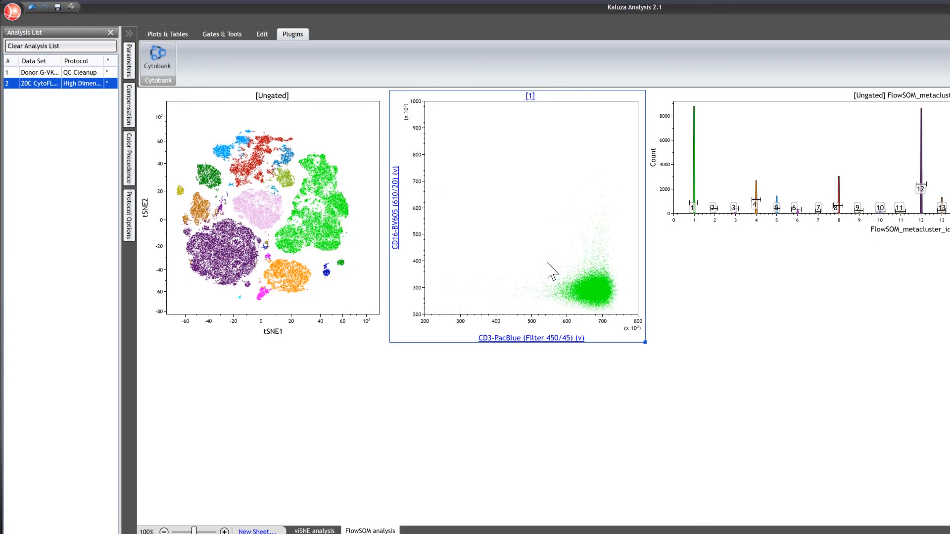